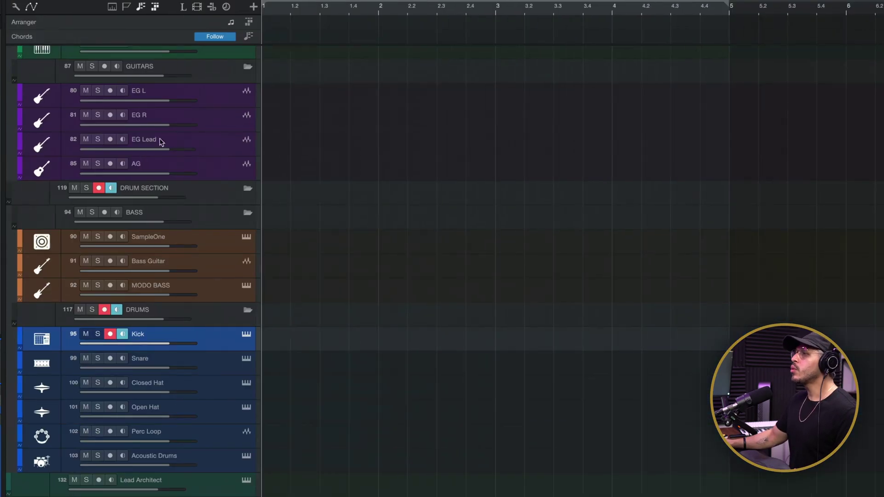
Open the SampleOne editors of the bass, Closed Hat and Snare tracks and audition the snare at C3
left_click(113, 205)
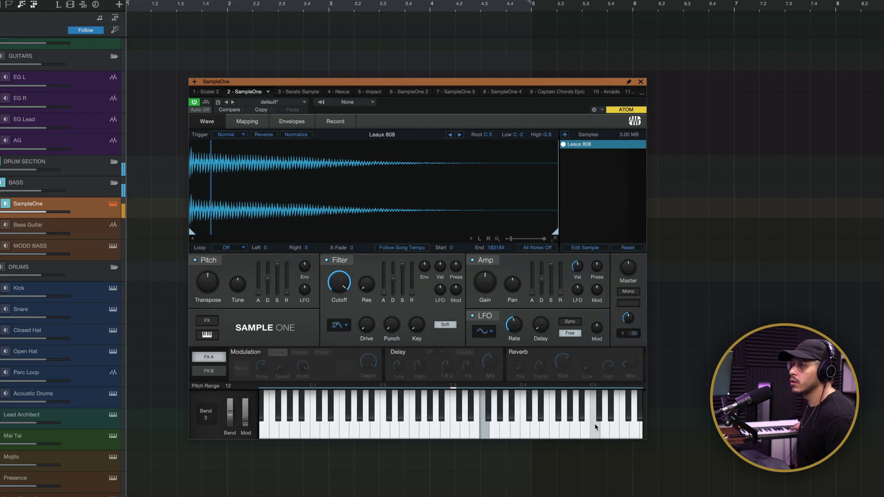
left_click(91, 332)
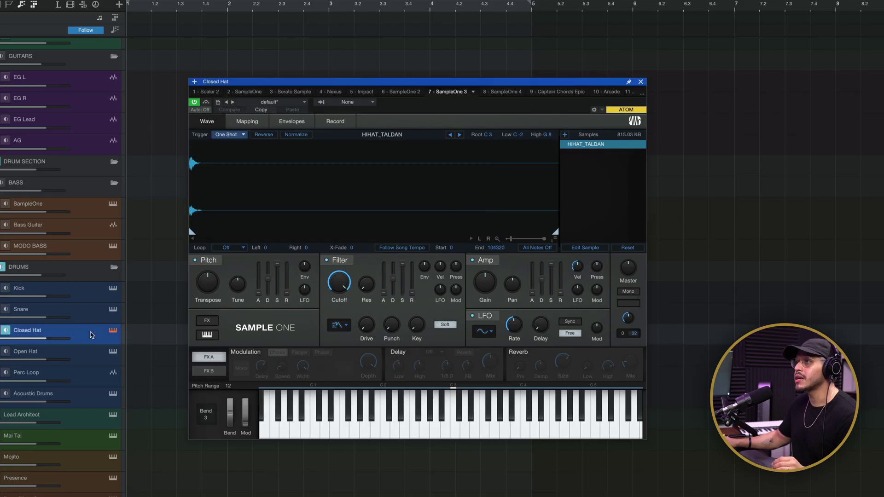
double_click(157, 336)
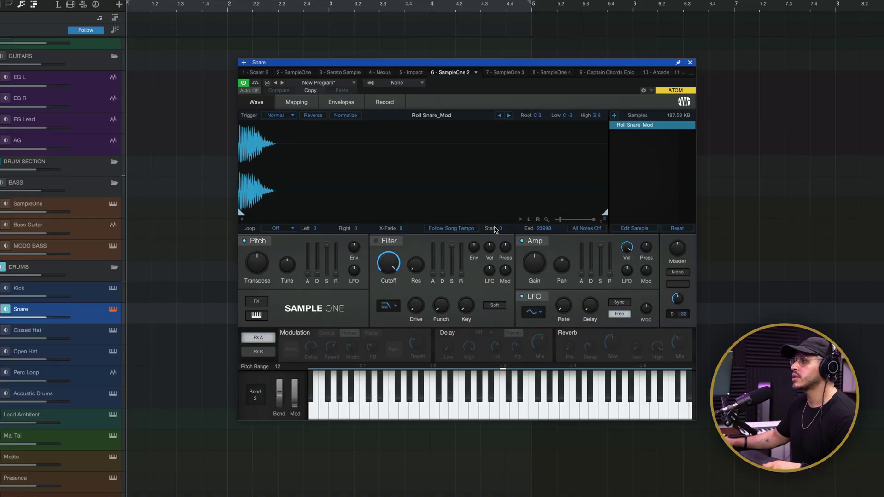
left_click(503, 414)
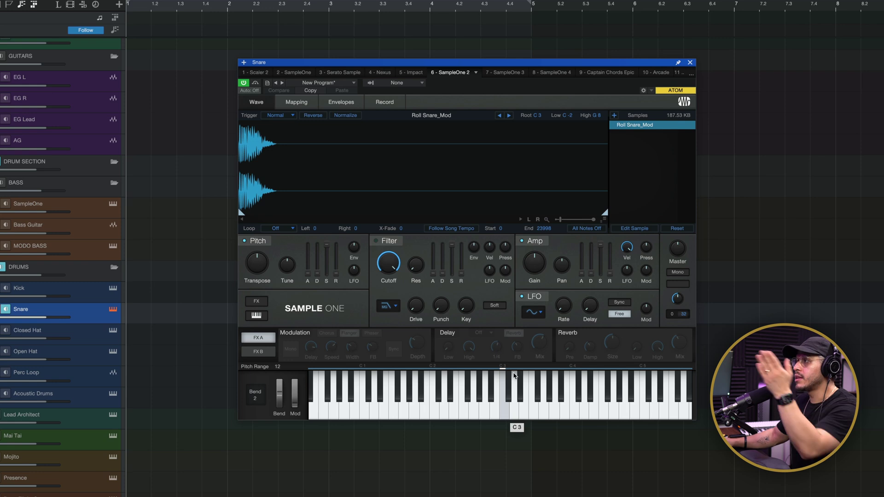
left_click(504, 416)
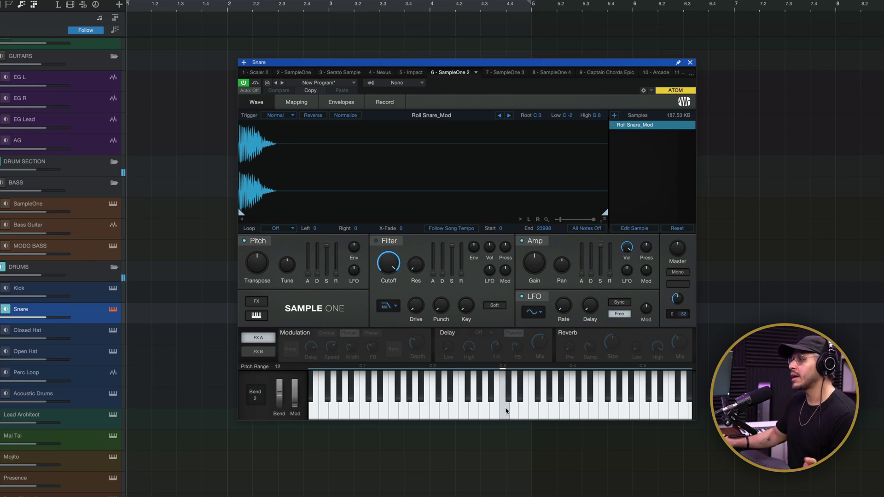
Create an empty instrument part on the Snare track from bar 1 to bar 5 and open it for note editing
double_click(162, 318)
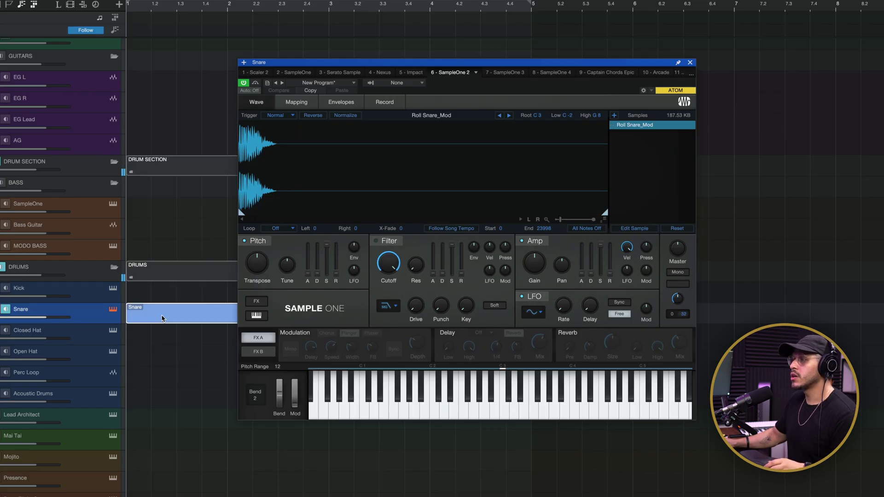
left_click(688, 63)
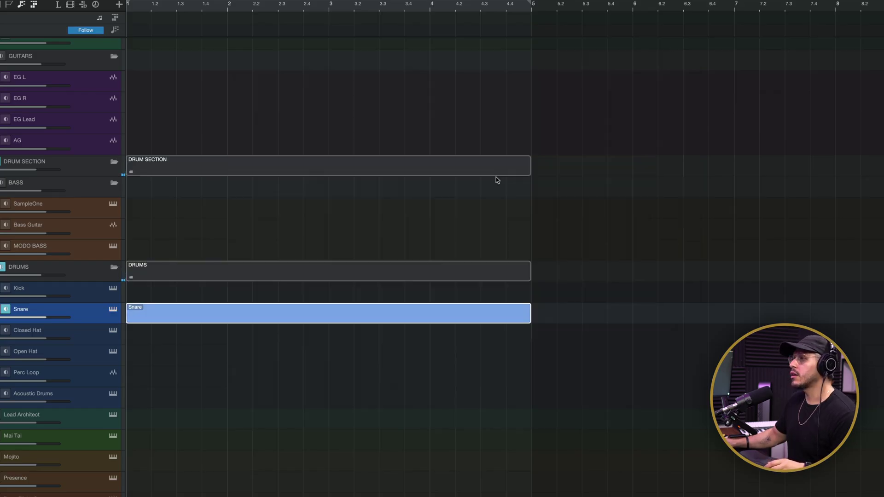
double_click(169, 307)
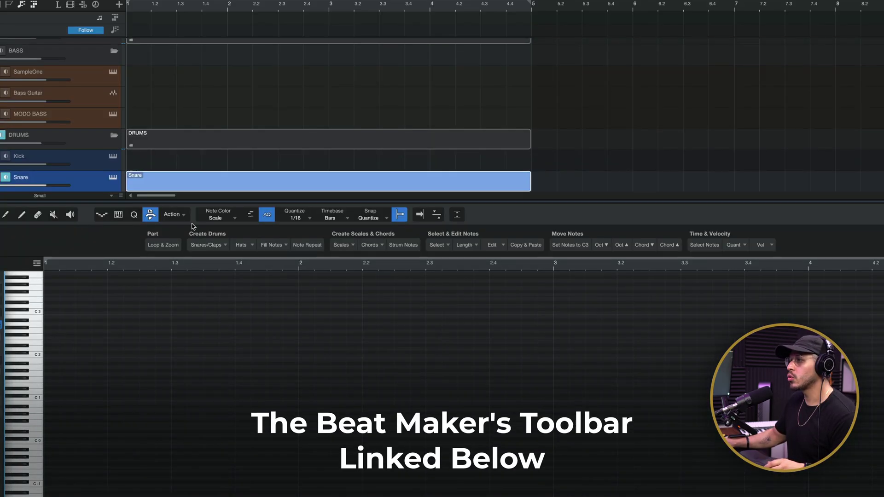
Generate a snare pattern on beats 2 and 4 with the Snares/Claps actions and raise the first note's pitch
left_click(221, 248)
mouse_move(220, 268)
left_click(270, 277)
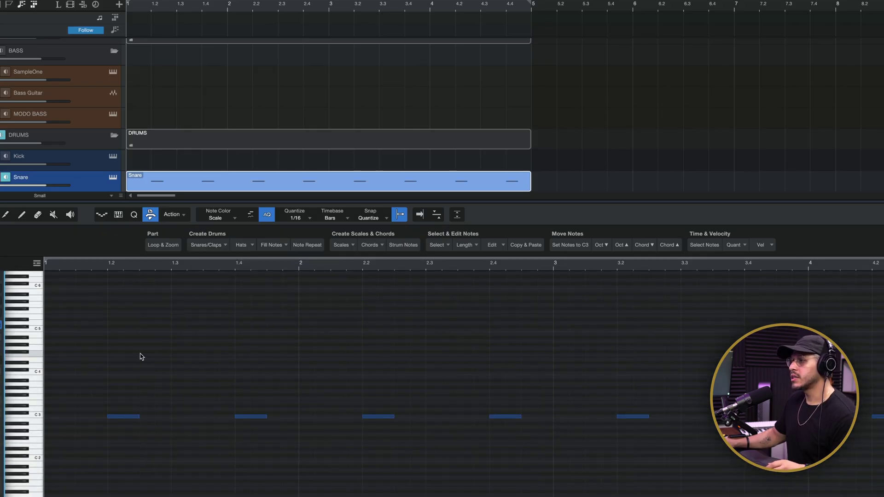
left_click(128, 418)
left_click_drag(128, 422, 130, 411)
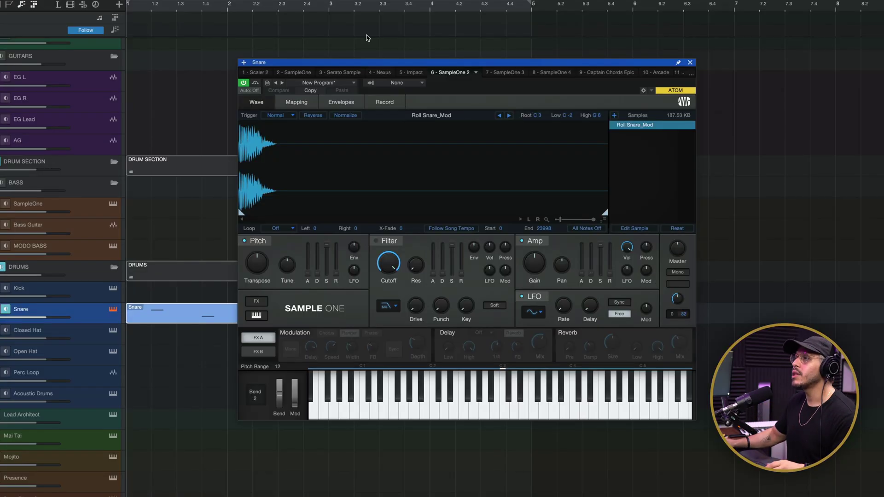
Examine the Snare sampler's mapping view and recording input choices, and return to its waveform
left_click(297, 102)
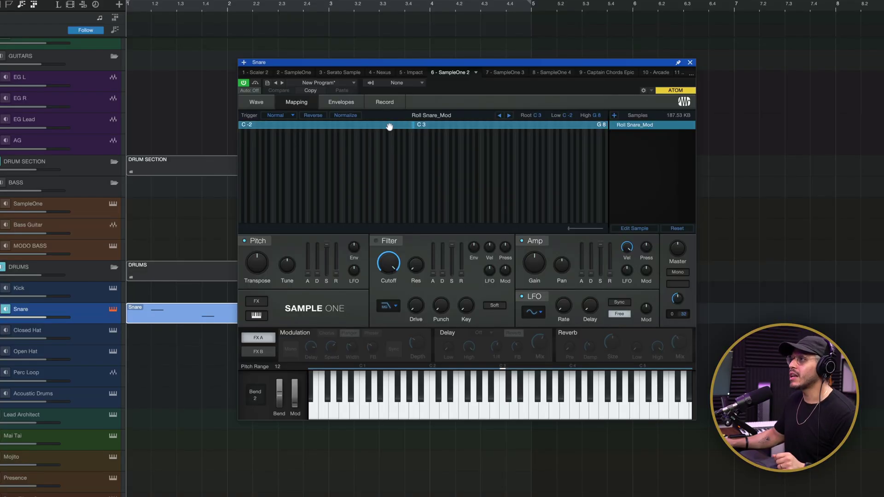
left_click(392, 103)
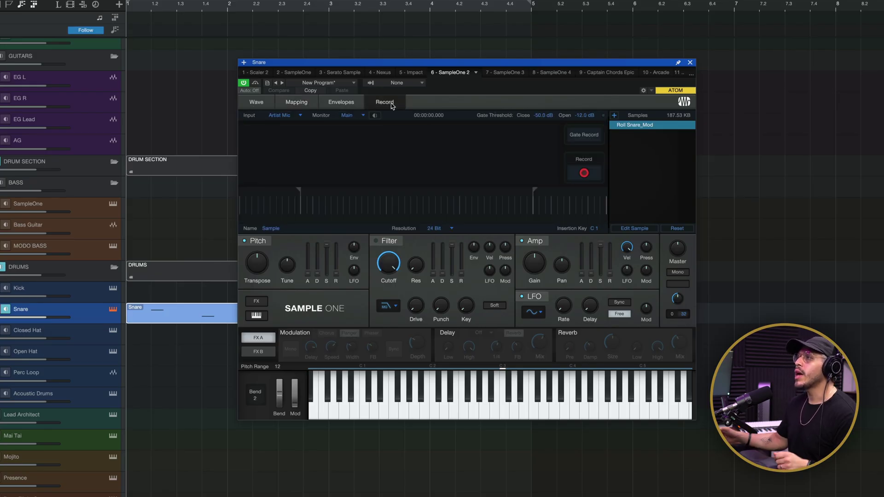
left_click(301, 116)
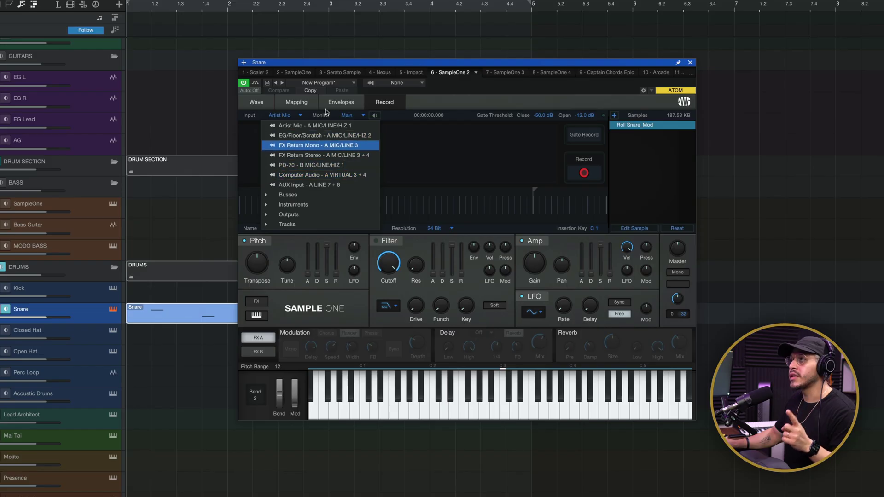
left_click(413, 142)
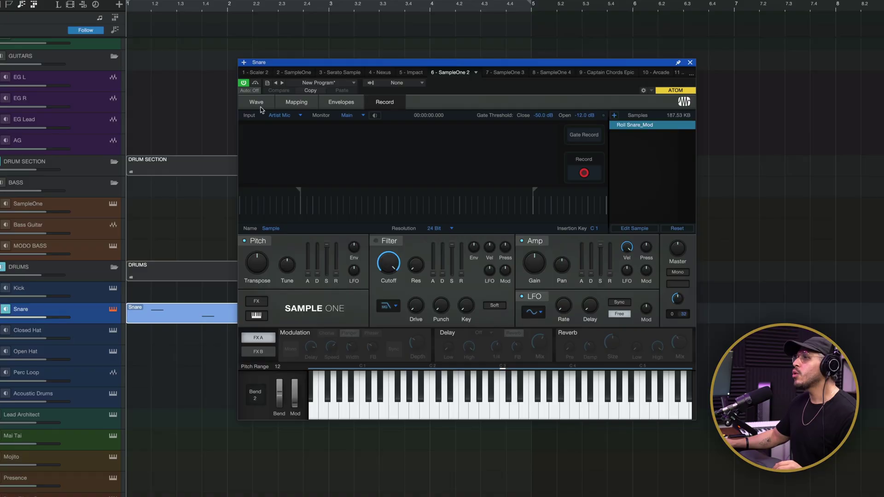
left_click(259, 102)
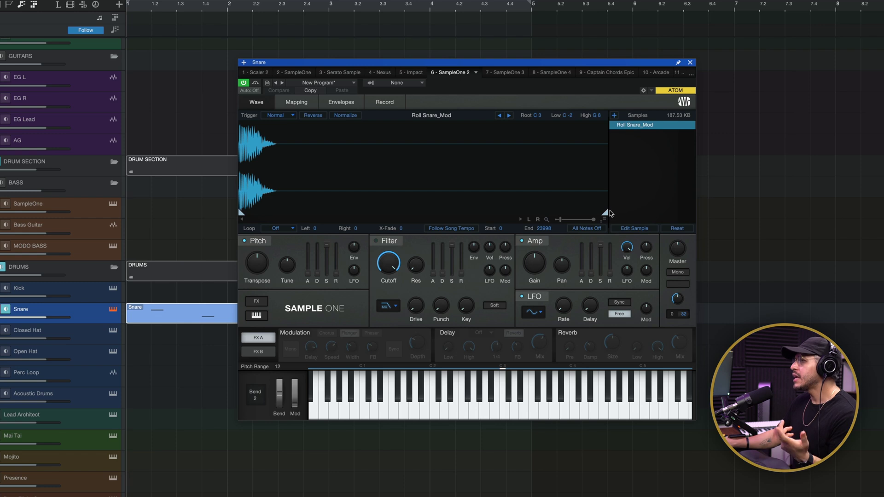
Trim the Roll Snare_Mod sample's end point to 2793, just after the hit's tail
left_click_drag(605, 214, 271, 207)
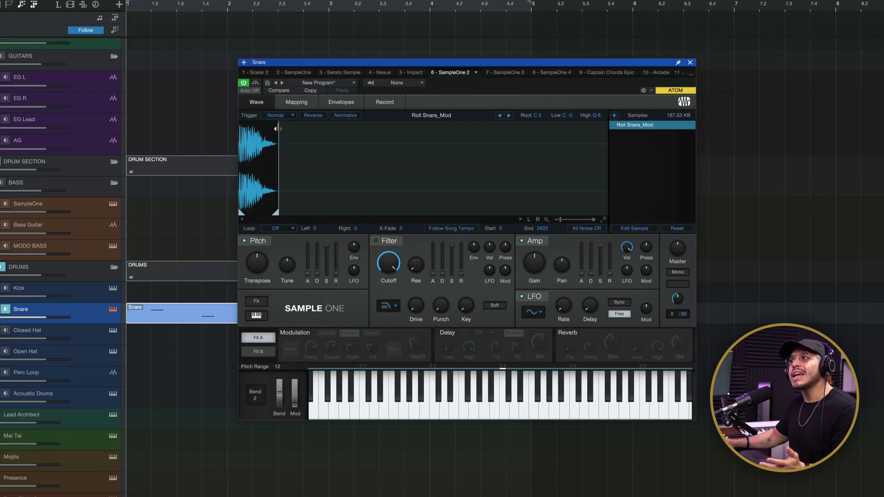
left_click_drag(277, 128, 280, 134)
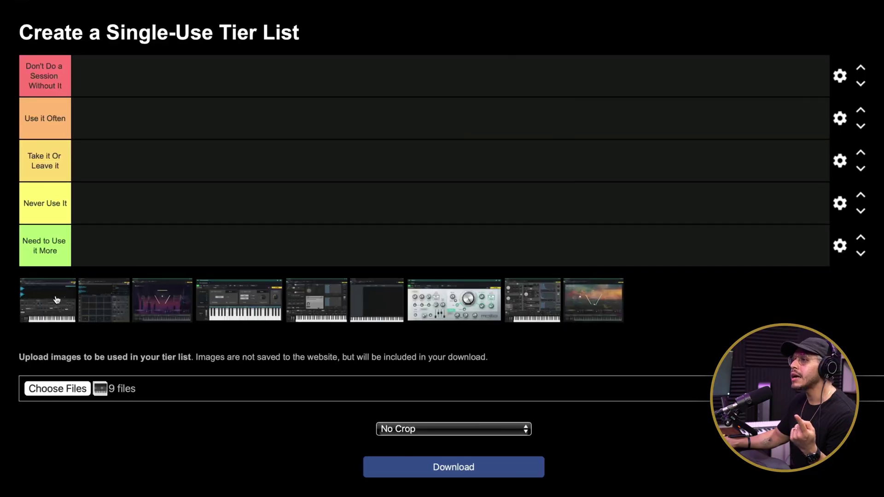
Switch to the tier list and place the SampleOne image in the "Don't Do a Session Without It" tier
left_click_drag(56, 299, 109, 70)
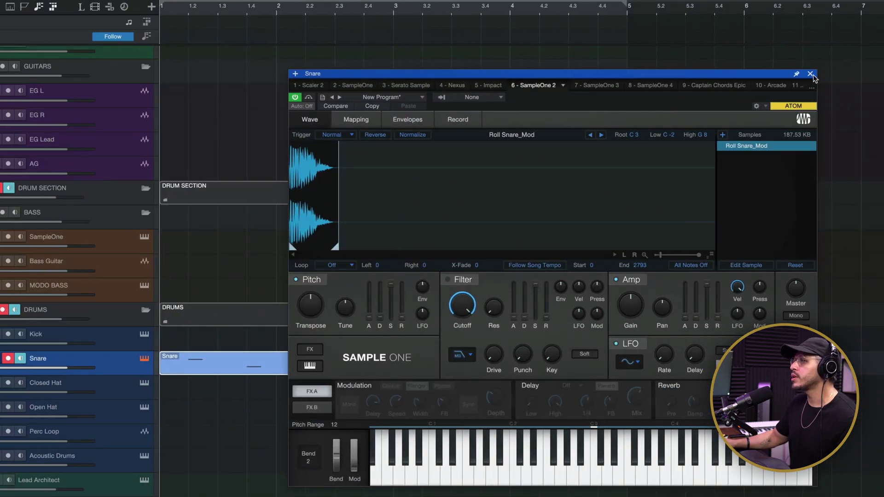
Switch back to Studio One, open the Kick track's Impact and pull the Roll Snare_Mod pad's sample end point in close to the hit
left_click(810, 73)
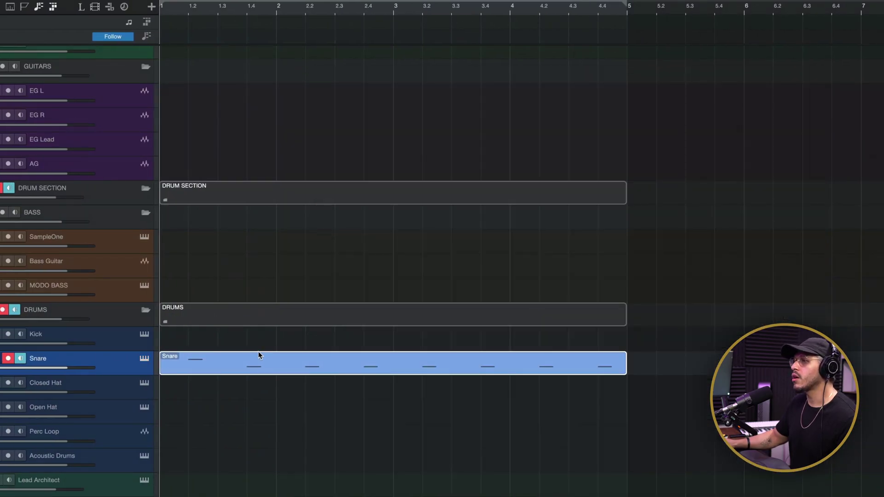
left_click(145, 335)
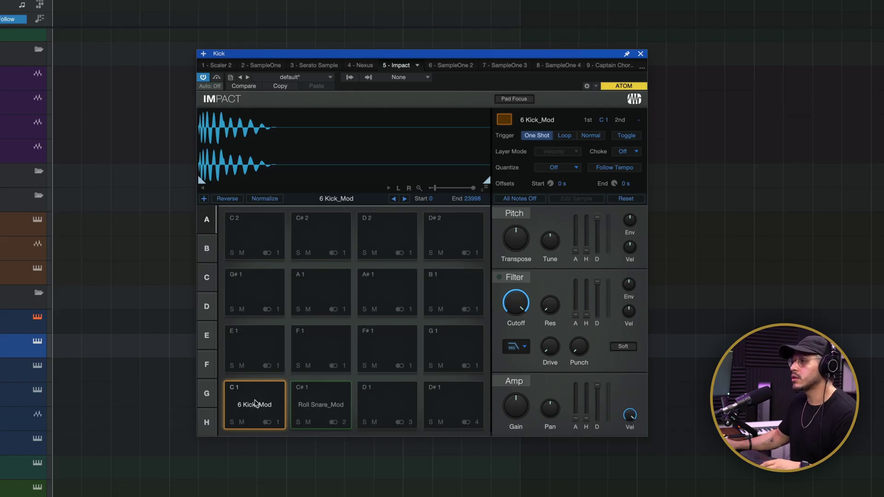
left_click(306, 406)
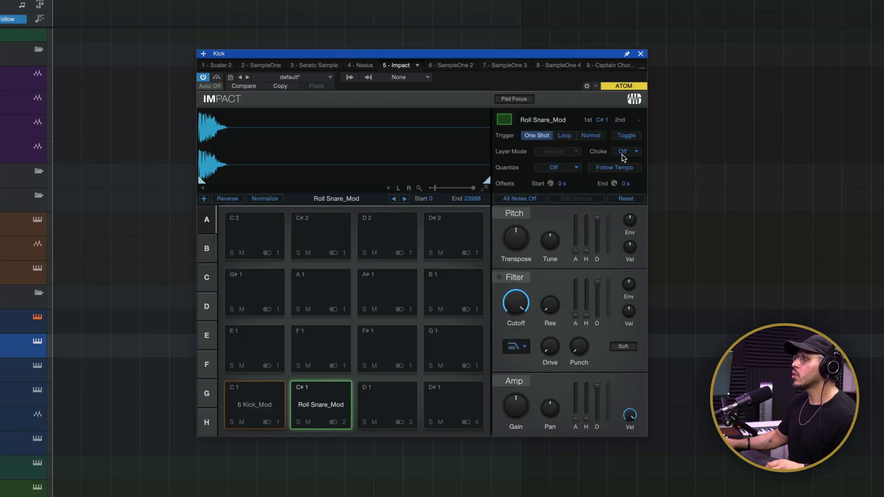
left_click(624, 154)
left_click(622, 150)
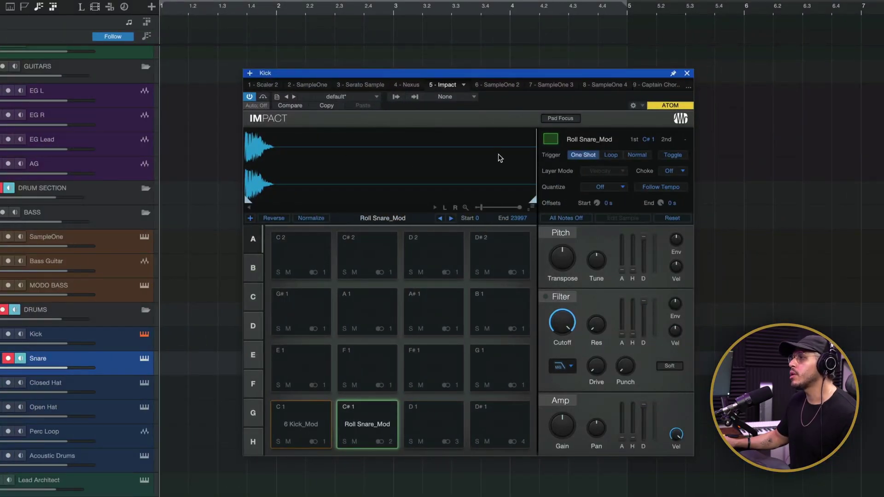
left_click_drag(541, 198, 317, 199)
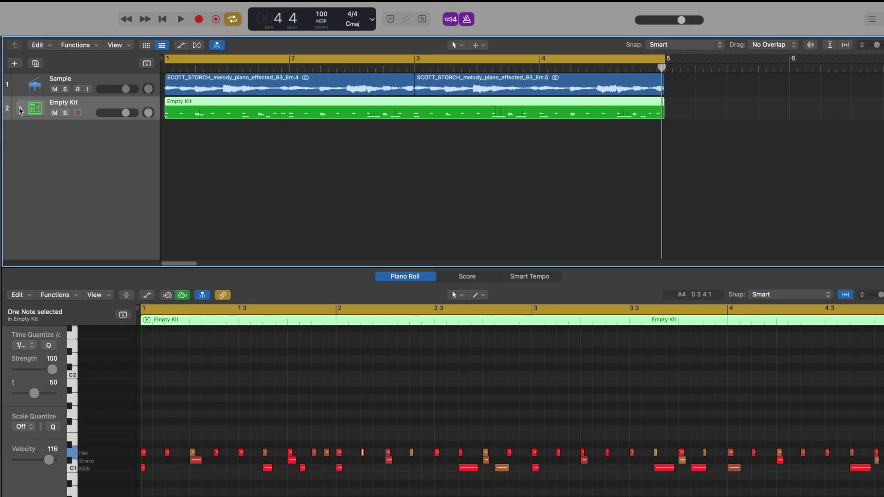
Switch to Logic Pro and expand the Empty Kit track
left_click(20, 110)
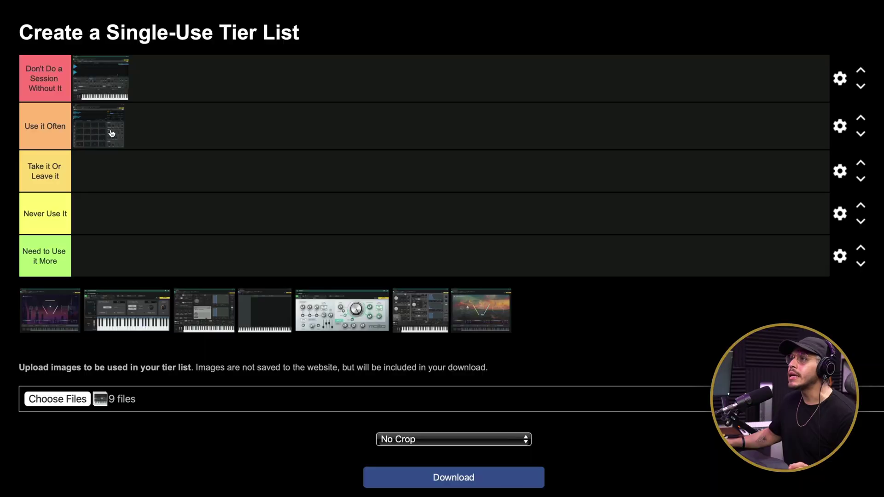
Switch to the tier list and move the Impact image up to the "Don't Do a Session Without It" tier
left_click_drag(112, 133, 172, 80)
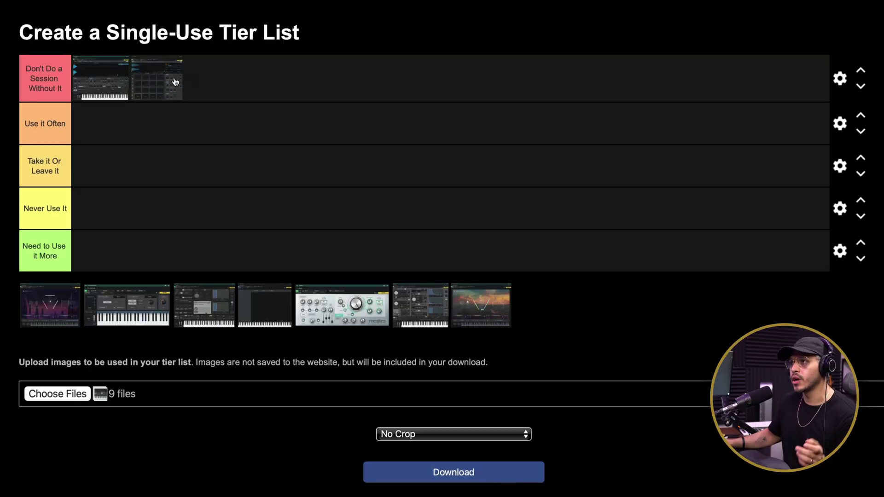
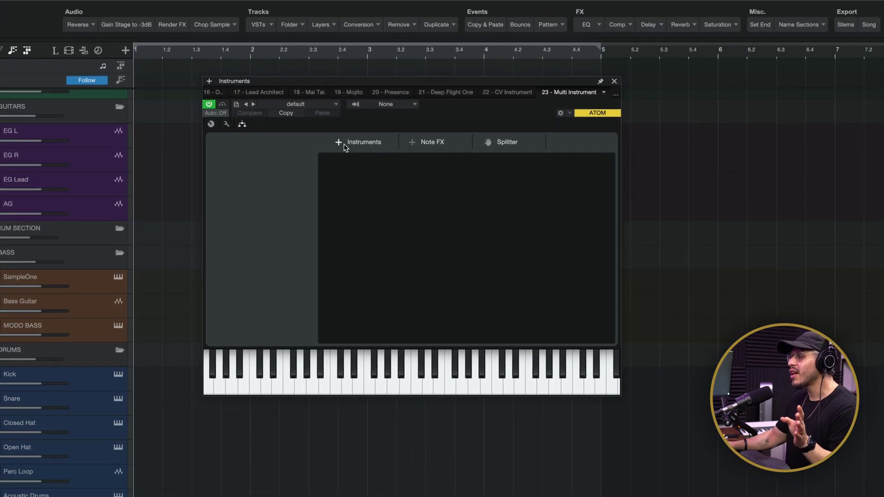
Switch to Studio One and add PreSonus Deep Flight One to the empty Multi Instrument
left_click(359, 142)
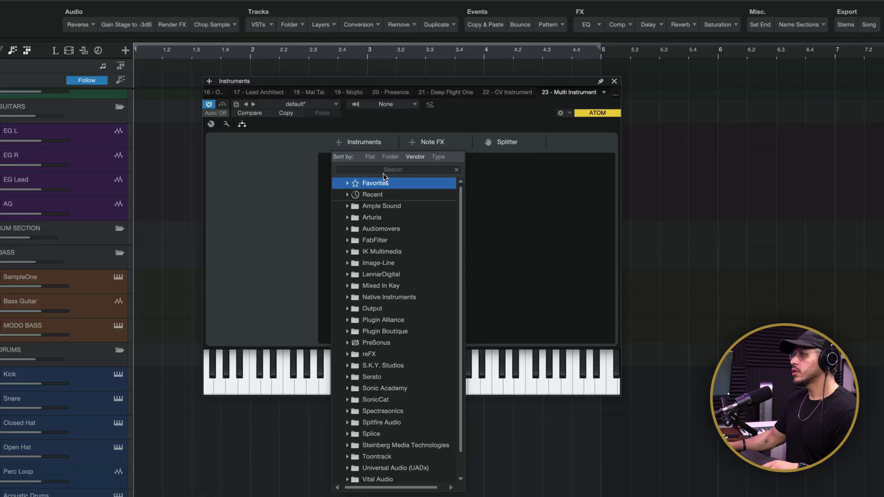
left_click(392, 297)
left_click(358, 344)
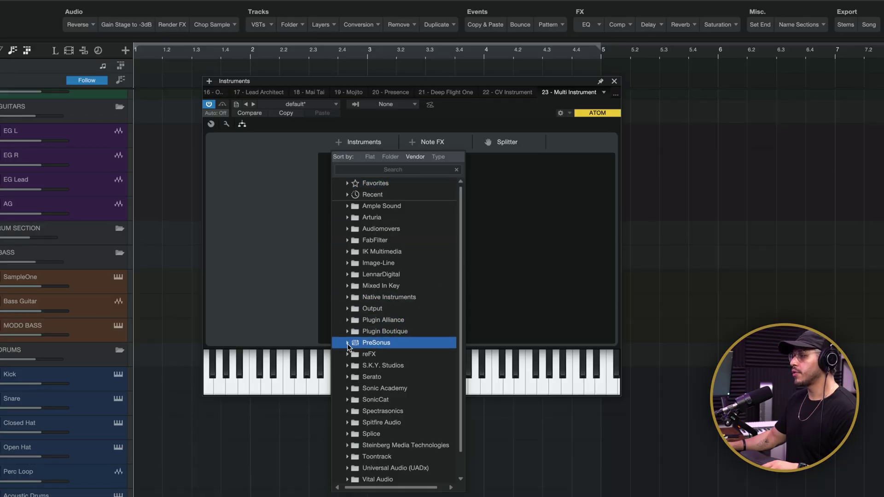
left_click(347, 343)
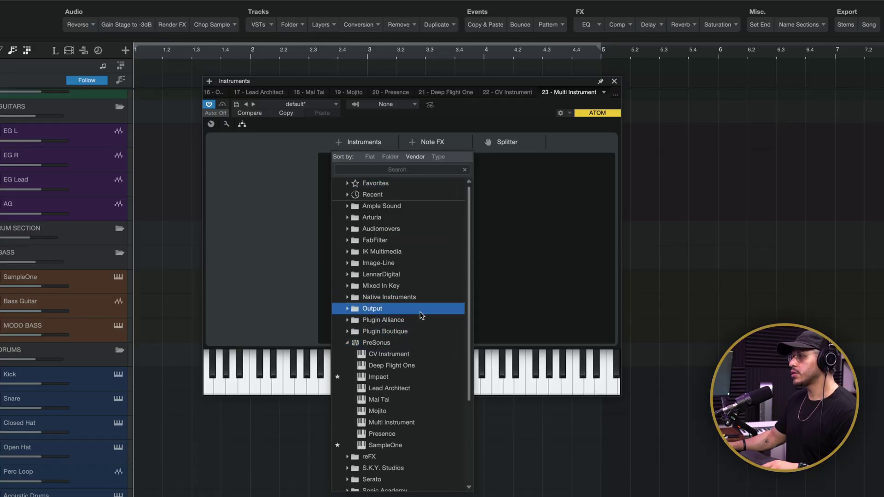
double_click(408, 366)
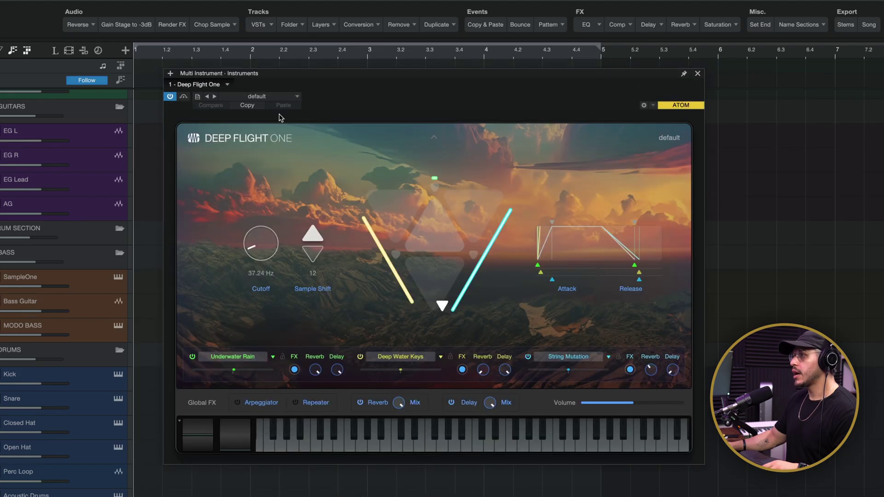
Load the 1954 Fluttering preset from Hybrid Pads in Deep Flight One and close its editor
left_click(254, 98)
left_click(260, 154)
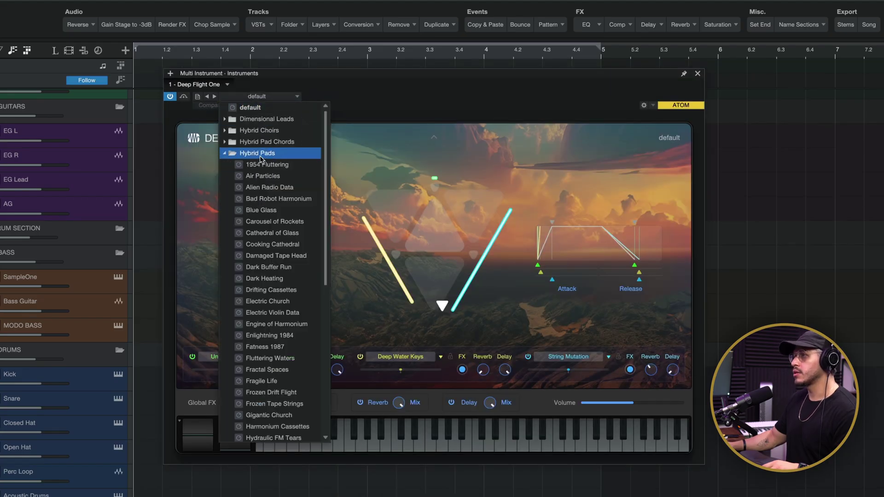
left_click(265, 165)
left_click(510, 108)
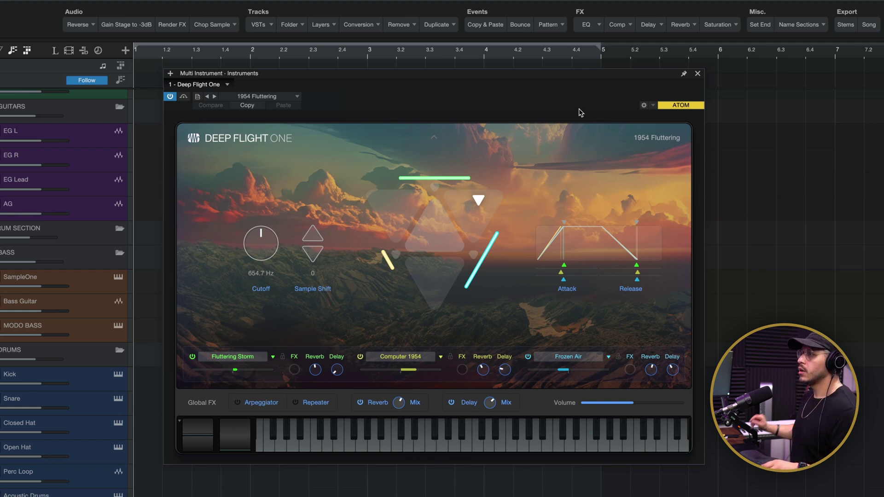
left_click(695, 73)
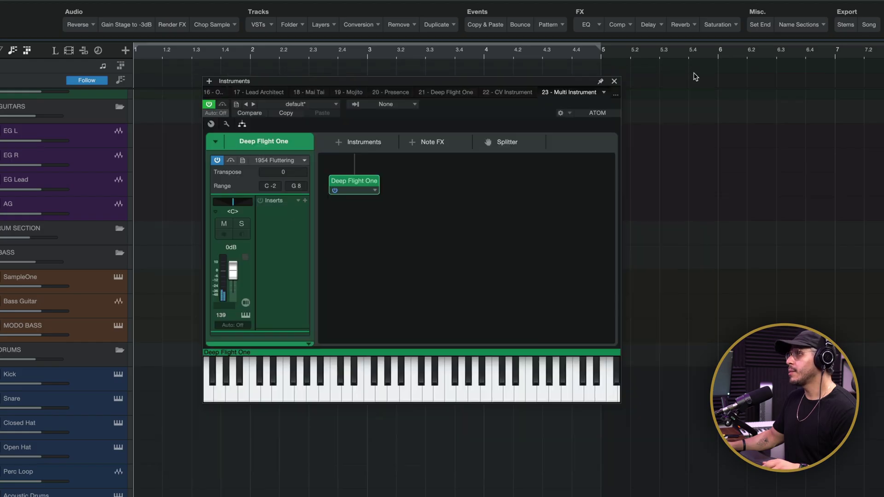
Add SKY Keys from S.K.Y. Studios to the Multi Instrument alongside Deep Flight One, and close its editor
left_click(347, 163)
scroll(382, 359, "down", 4)
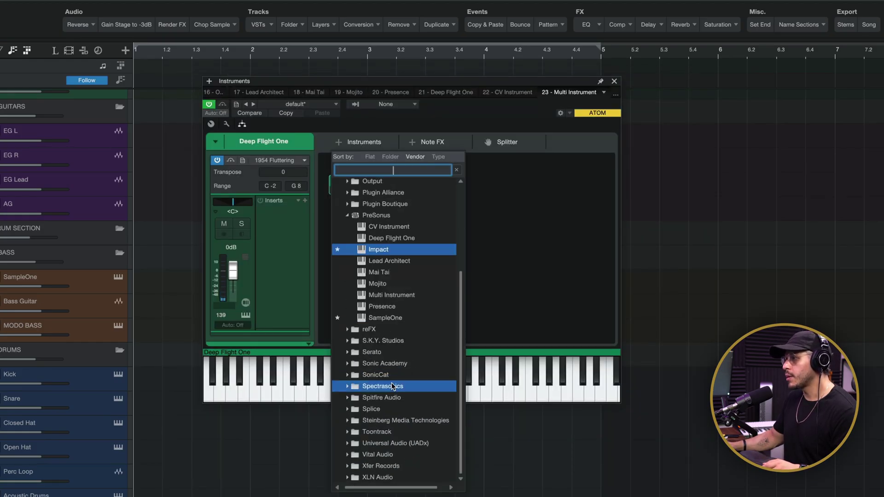
scroll(387, 343, "up", 2)
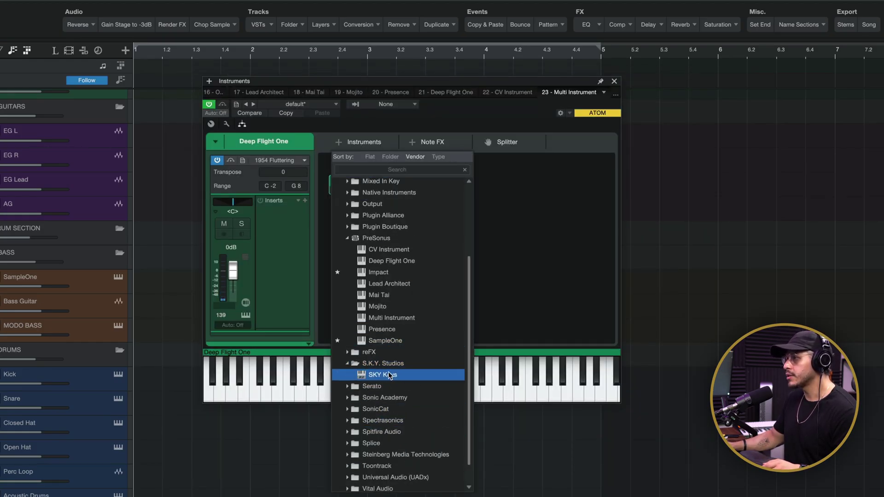
key("Escape")
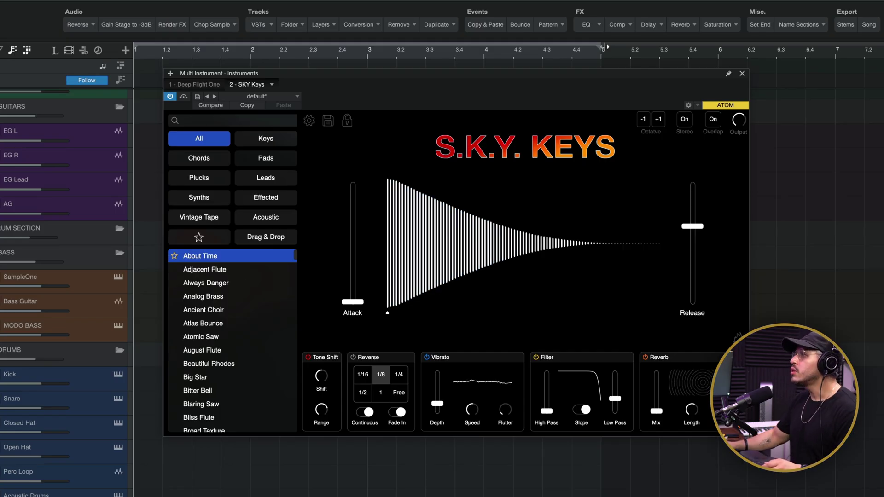
left_click(743, 74)
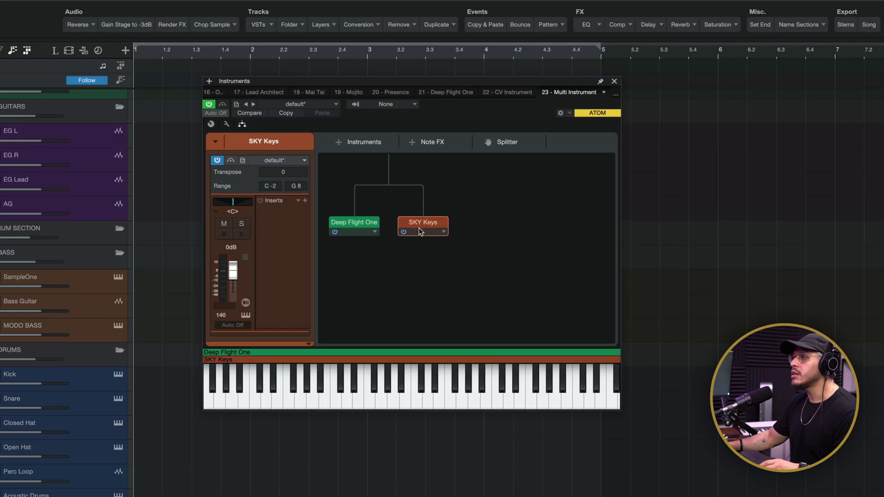
Look at the Deep Flight One layer's editor, and close both it and the Multi Instrument window
double_click(365, 226)
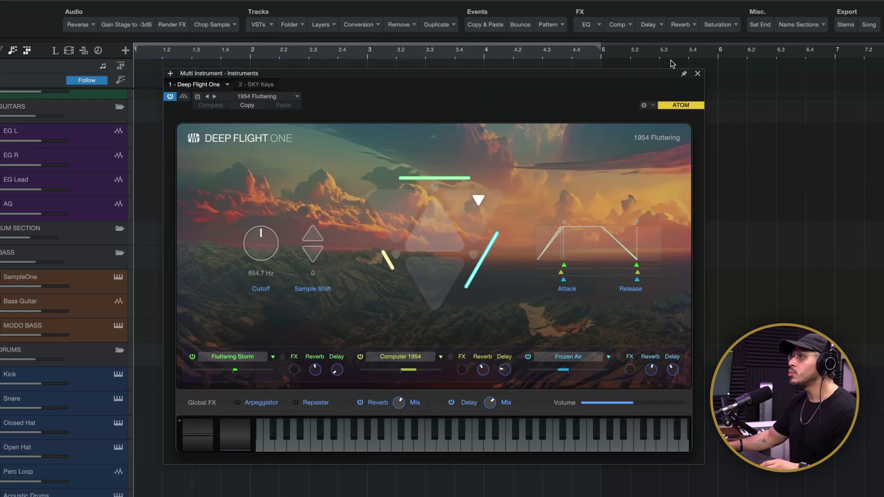
left_click(698, 74)
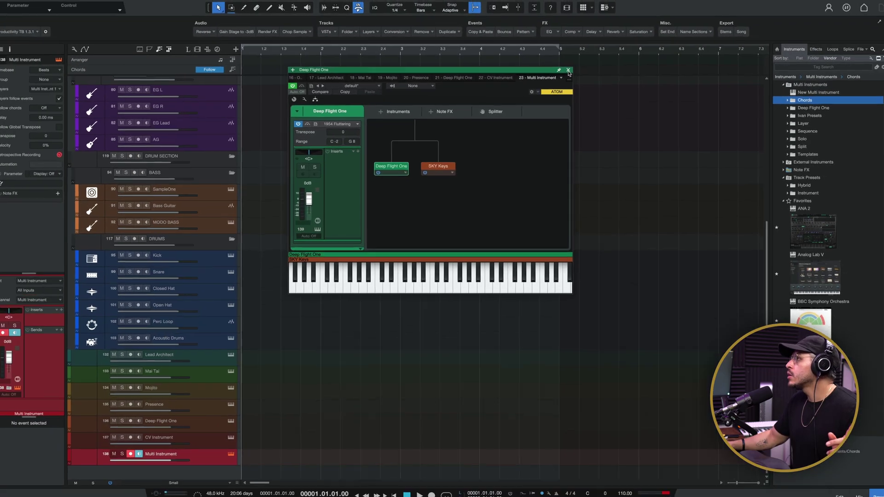
left_click(614, 80)
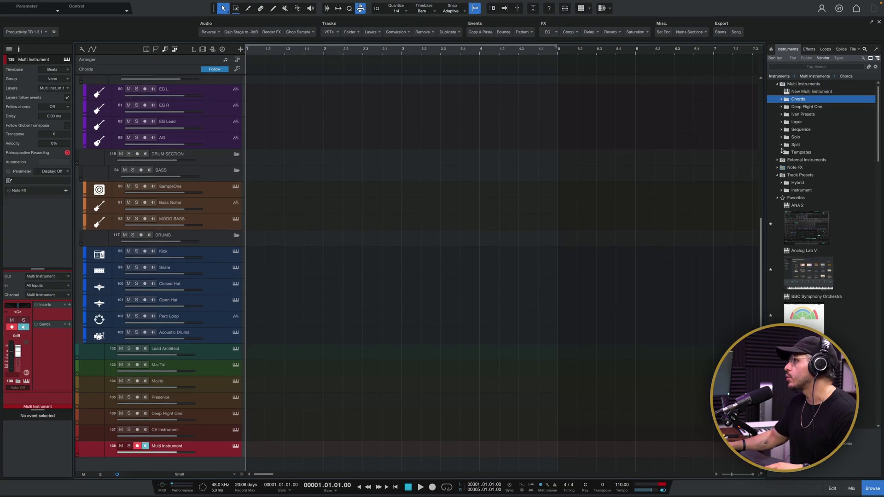
Create a track from the 80s Phaser Keys preset in the Layer folder and inspect its Phase EP Mk I and Mai Tai 3 editors
left_click(781, 124)
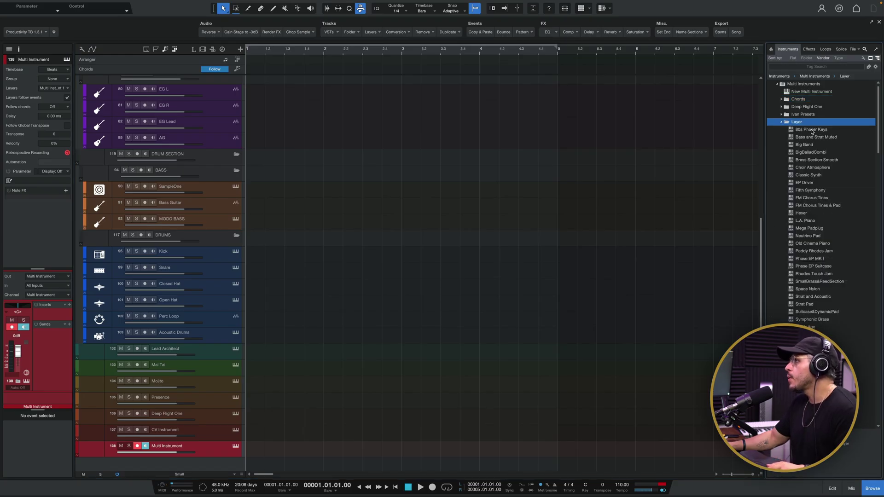
left_click_drag(811, 132, 257, 460)
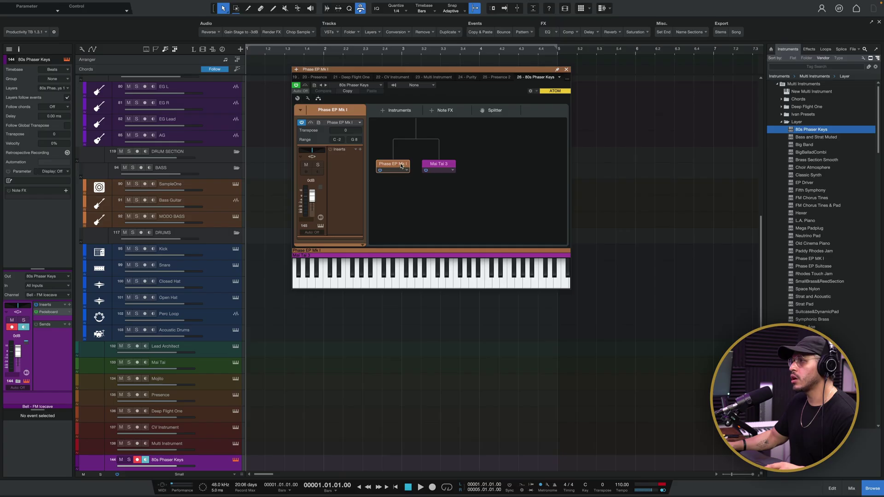
double_click(401, 164)
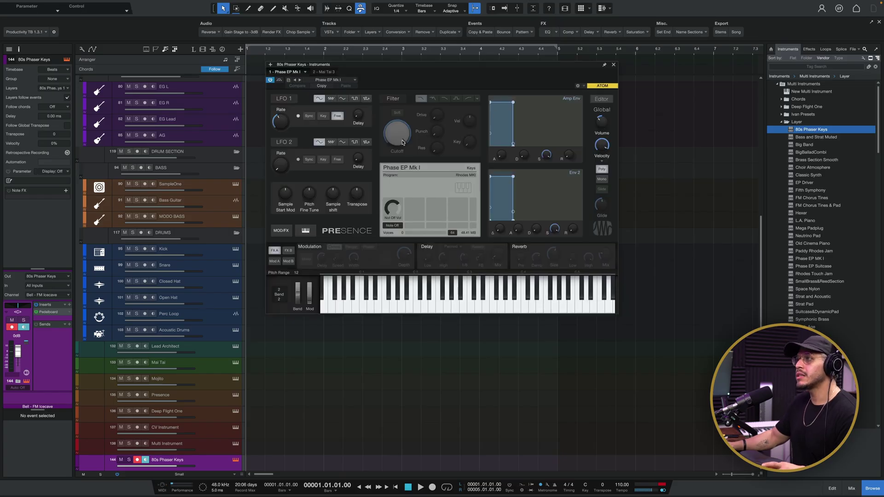
left_click(614, 65)
double_click(438, 165)
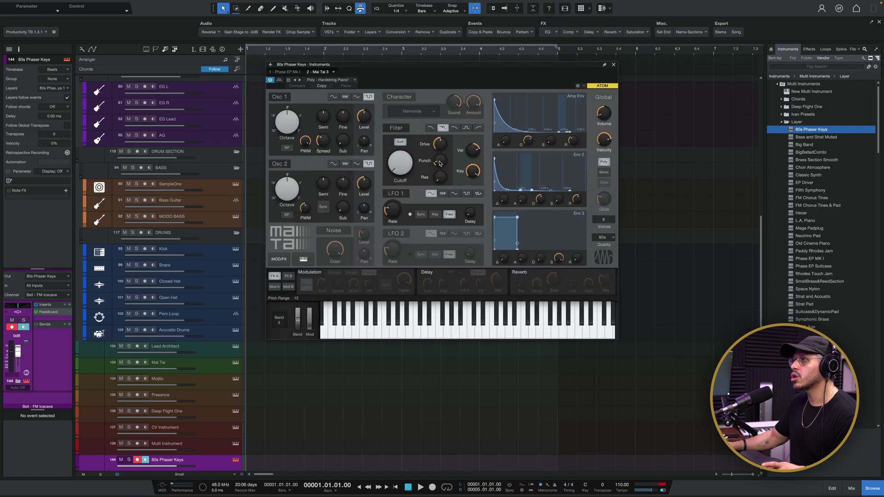
left_click(615, 65)
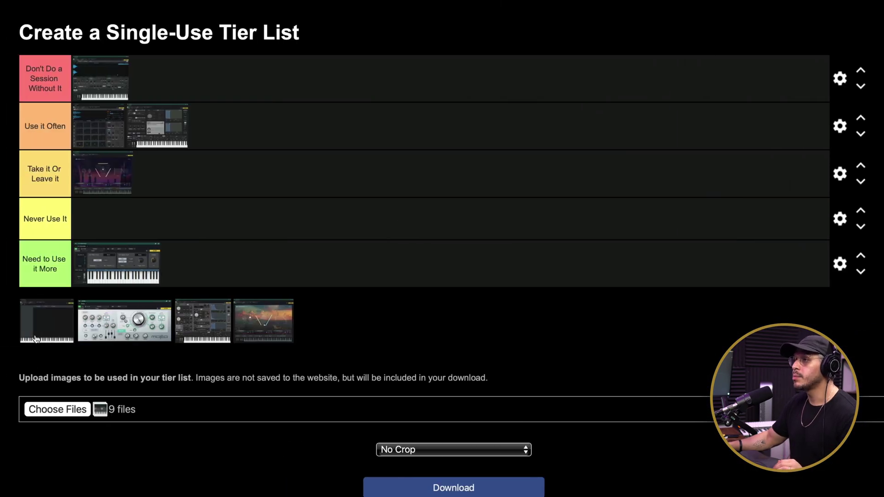
Move the Multi Instrument image to the "Need to Use it More" tier in the tier list, and close the 80s Phaser Keys window in Studio One
left_click_drag(20, 336, 212, 258)
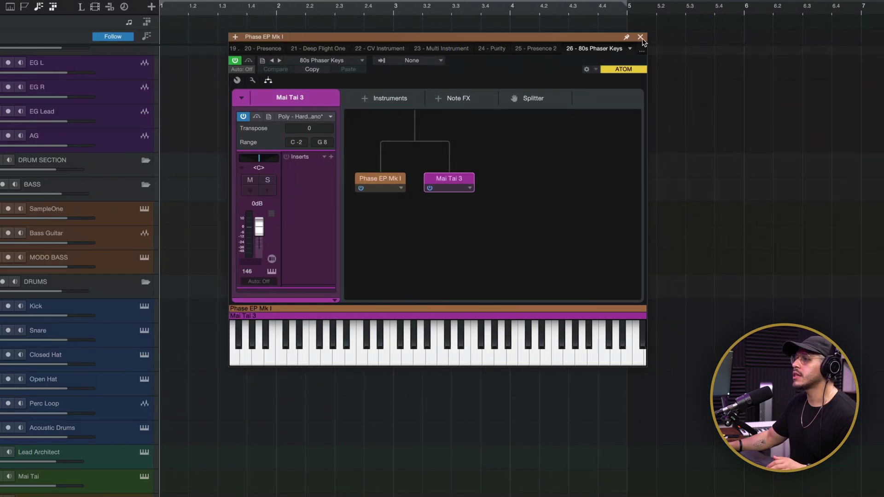
left_click(640, 38)
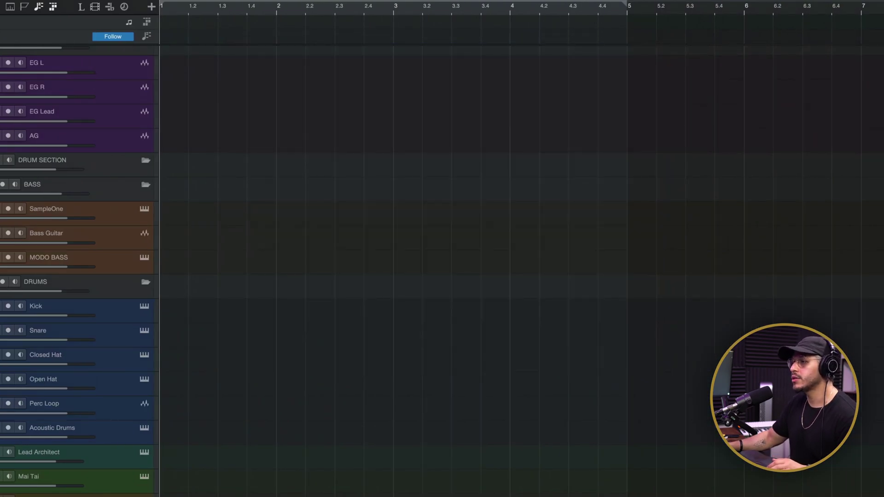
Open the Mai Tai instrument, load Bellish Bliss Pad from the Pad folder and arm the Mai Tai track
left_click(143, 479)
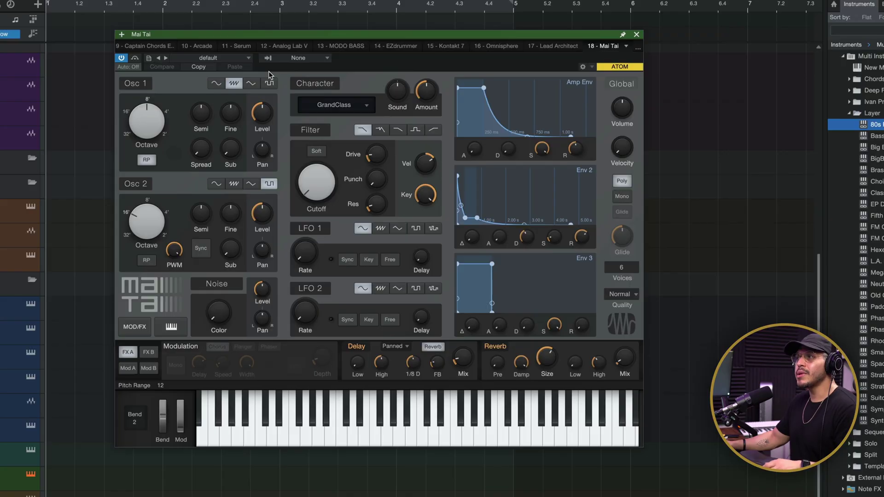
left_click(237, 58)
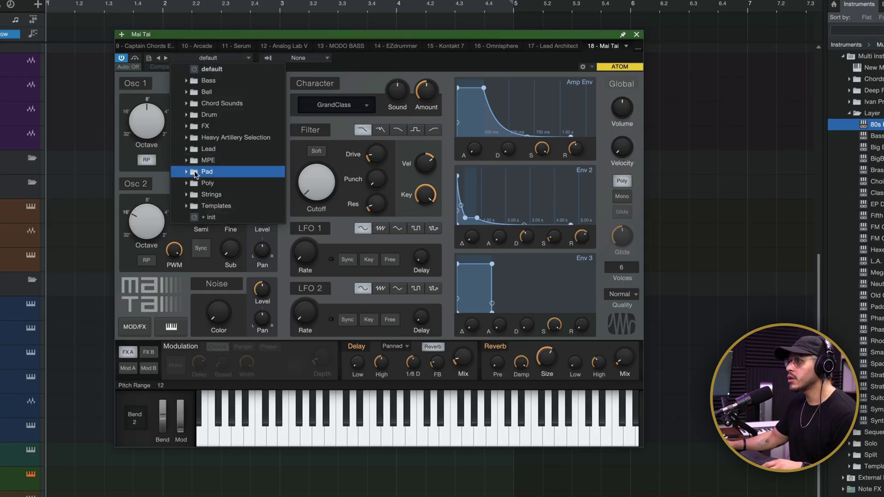
left_click(209, 172)
left_click(248, 184)
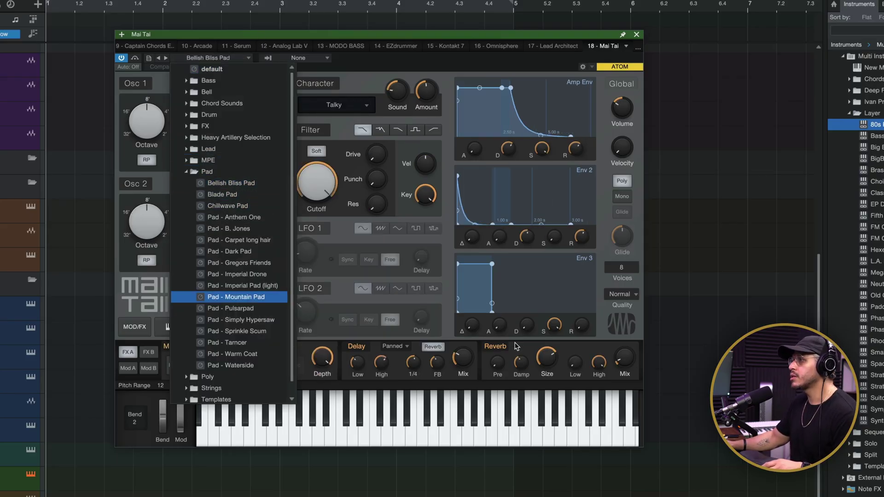
left_click(7, 486)
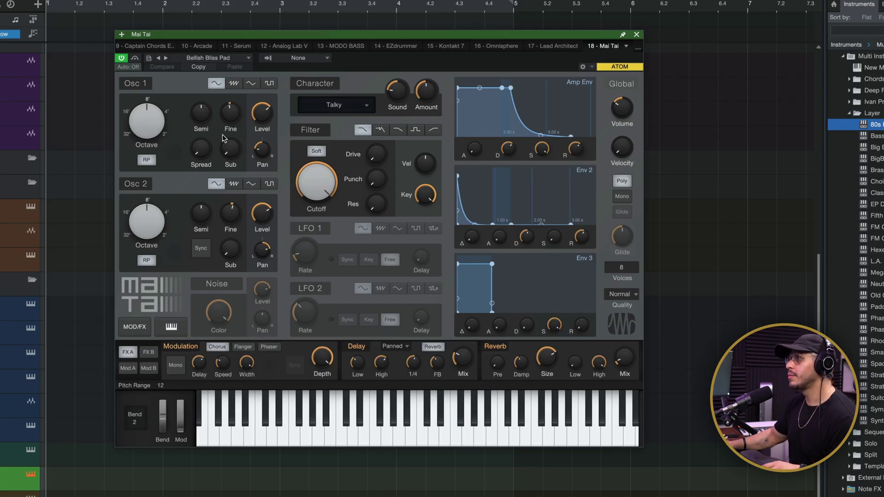
Audition Mai Tai's Poly - Blank House preset and replace it with 80s Funk Bass from the Bass folder
left_click(211, 57)
left_click(202, 370)
scroll(240, 322, "down", 5)
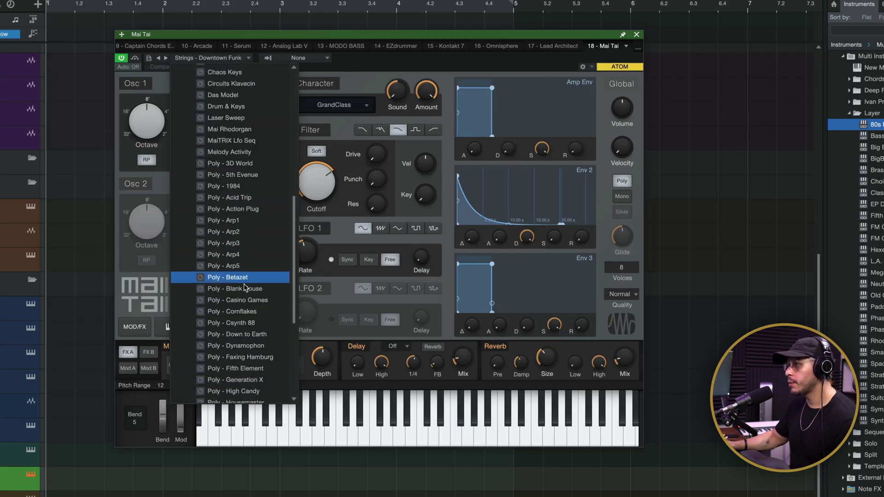
left_click(246, 288)
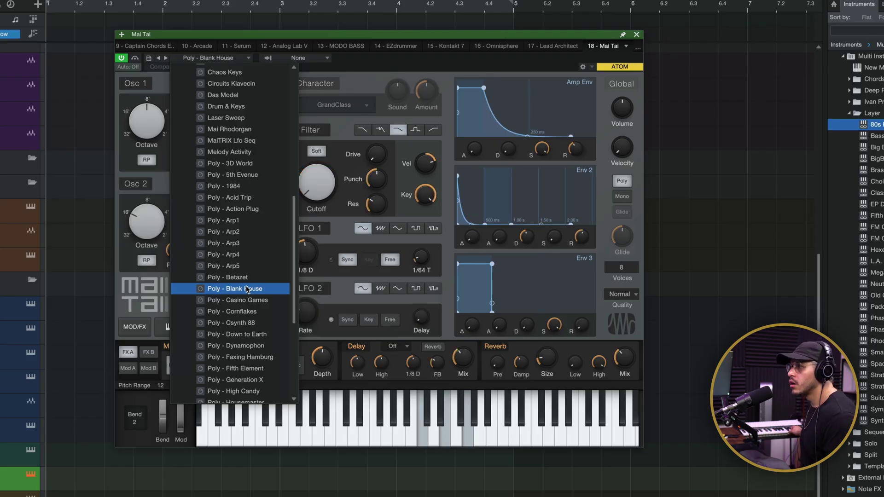
scroll(251, 276, "up", 10)
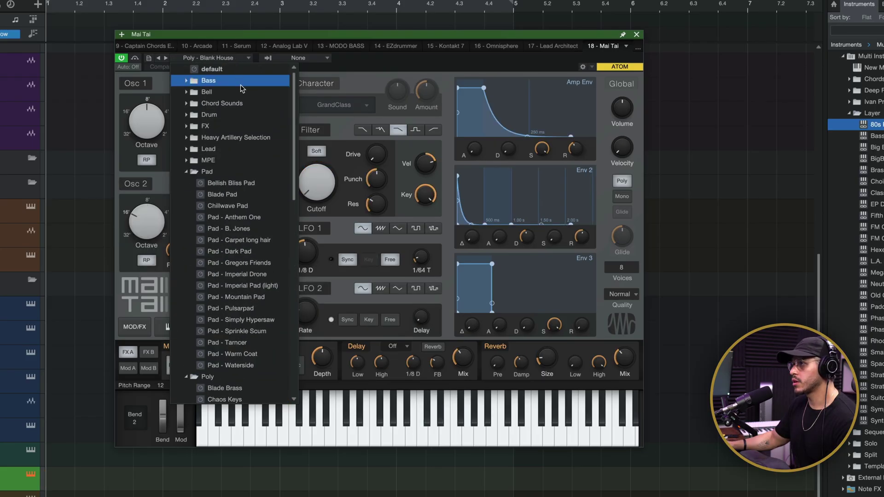
left_click(217, 80)
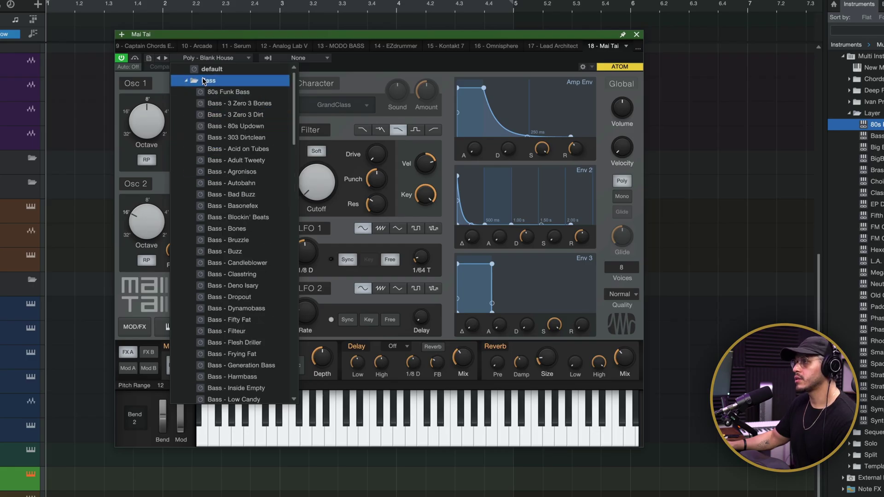
left_click(247, 94)
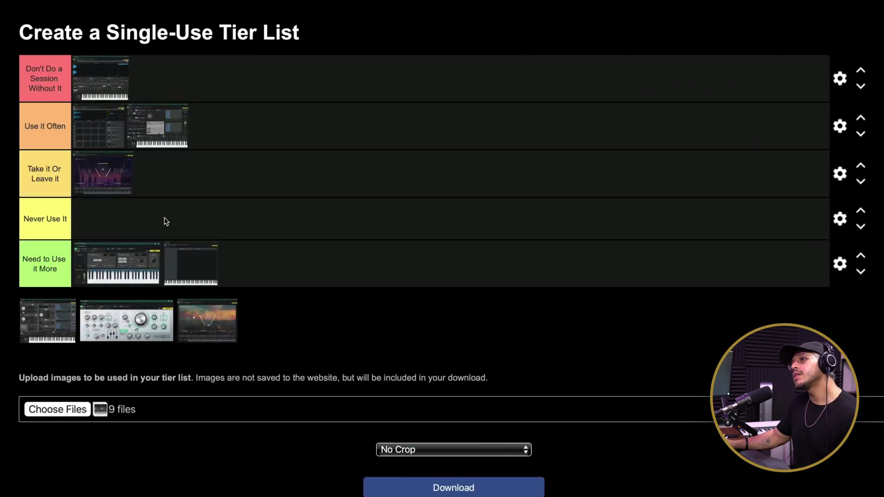
Move the Mai Tai image to the "Need to Use it More" tier in the tier list, and close the Mai Tai editor in Studio One
left_click_drag(53, 306, 259, 265)
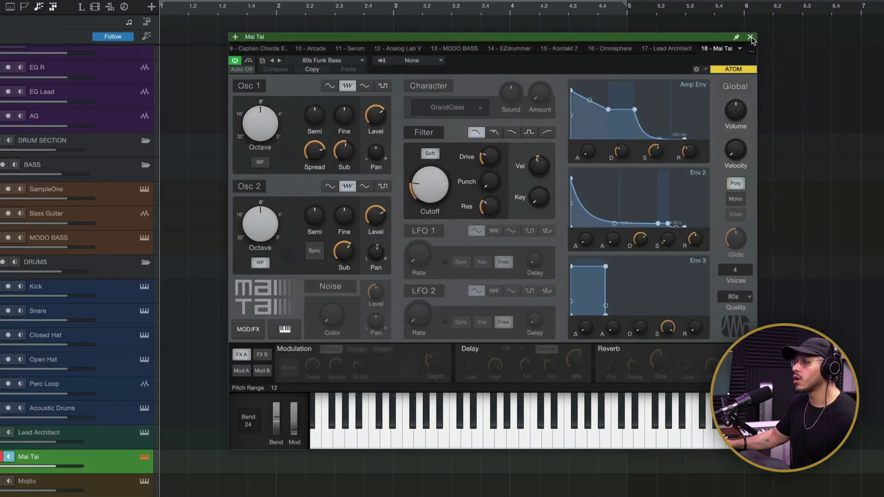
left_click(750, 37)
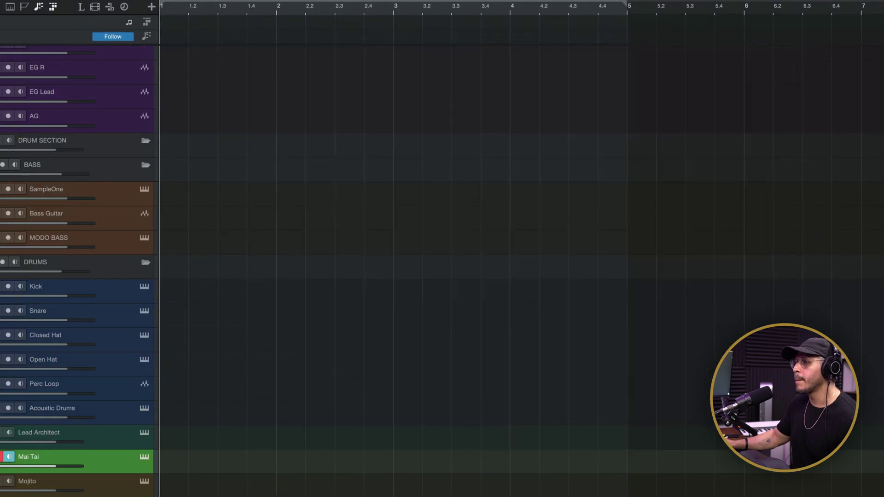
Open the Mojito instrument, reposition its window slightly lower and compare its interface with Mai Tai's
left_click(145, 481)
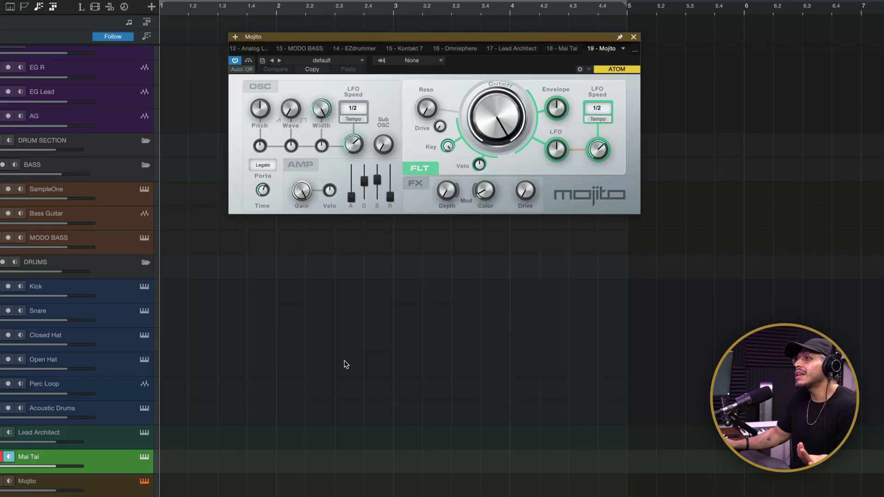
left_click_drag(344, 38, 343, 60)
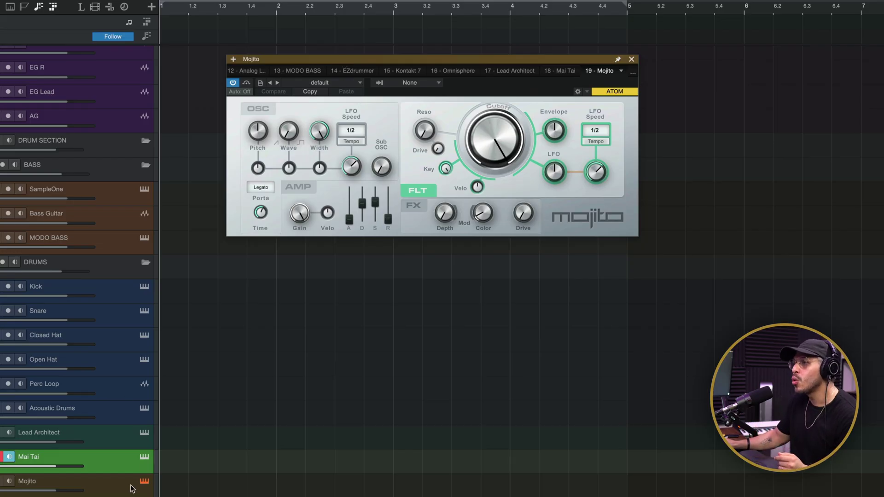
left_click(146, 458)
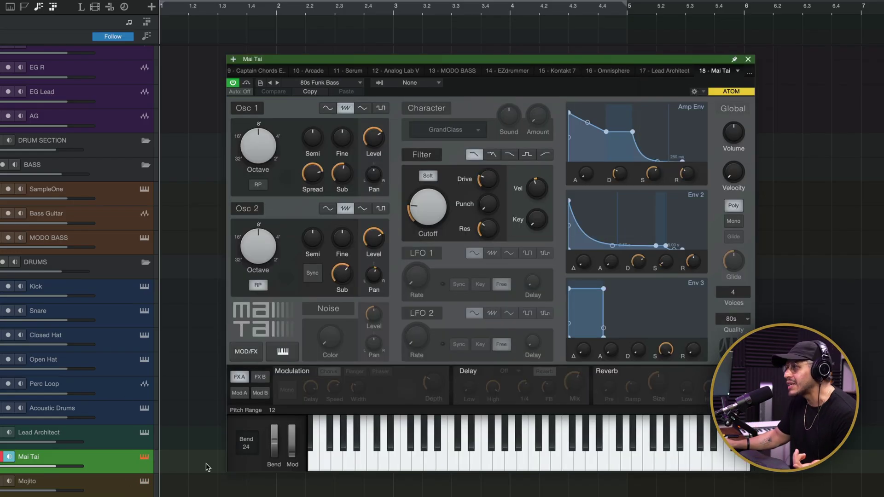
left_click(748, 59)
left_click(144, 456)
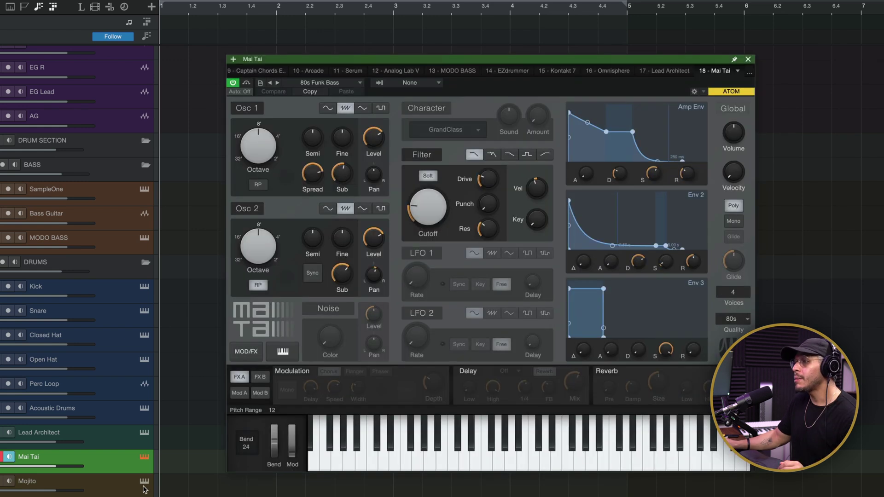
left_click(145, 482)
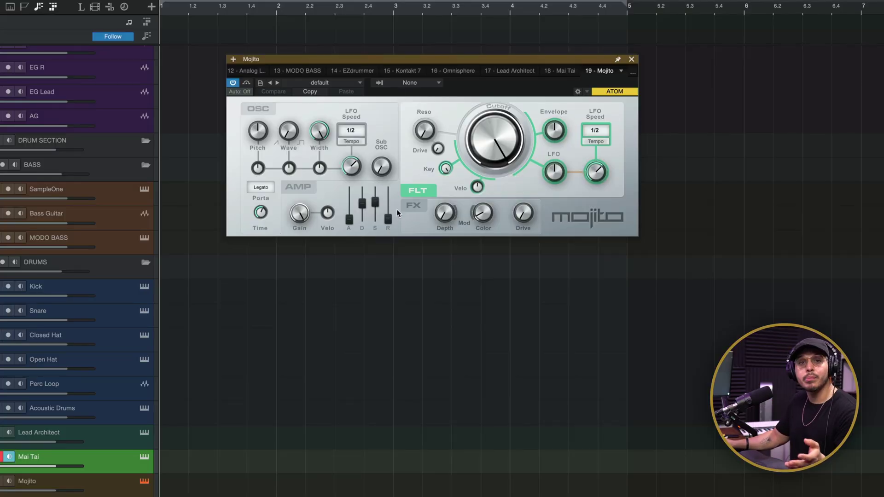
left_click(144, 457)
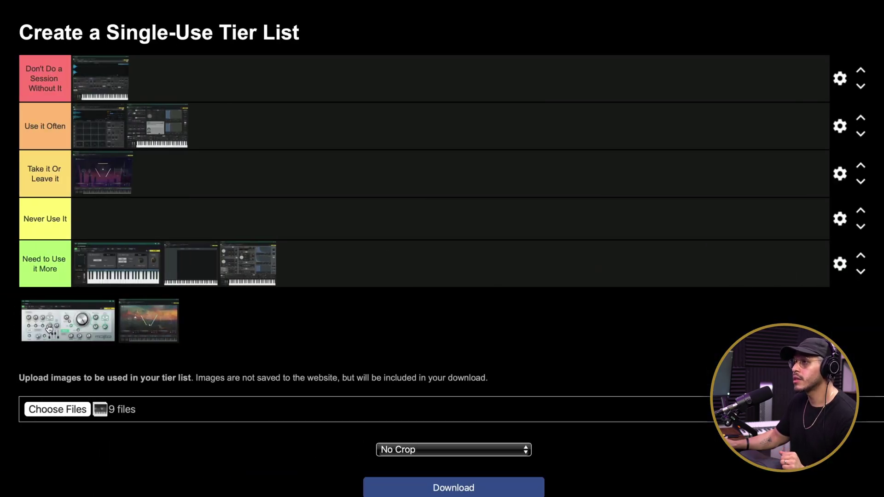
Move the Mojito image to the "Never Use It" tier in the tier list, and close the Mojito editor in Studio One
left_click_drag(50, 329, 133, 226)
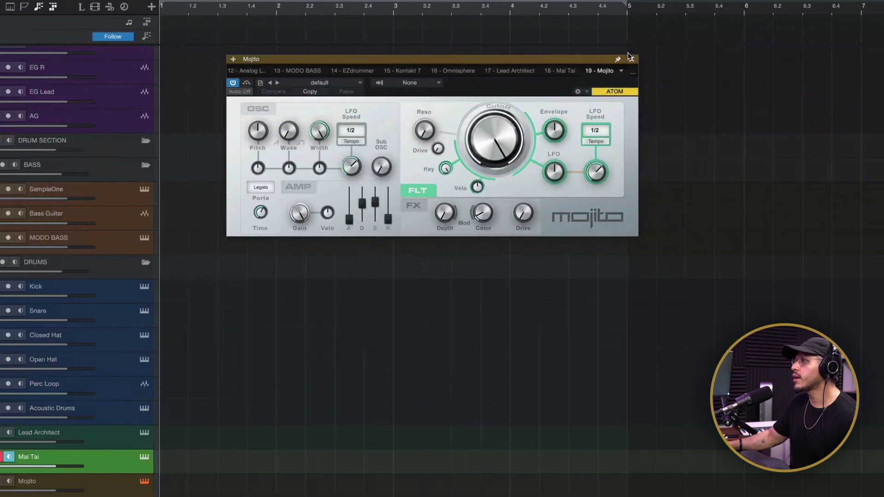
left_click(631, 59)
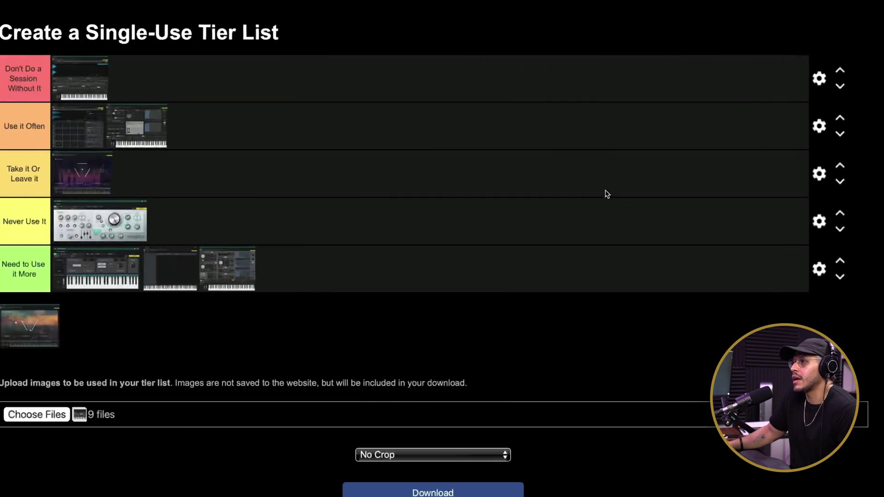
Switch to the tier list and move the Deep Flight One image to the "Take it Or Leave it" tier
left_click_drag(15, 335, 220, 176)
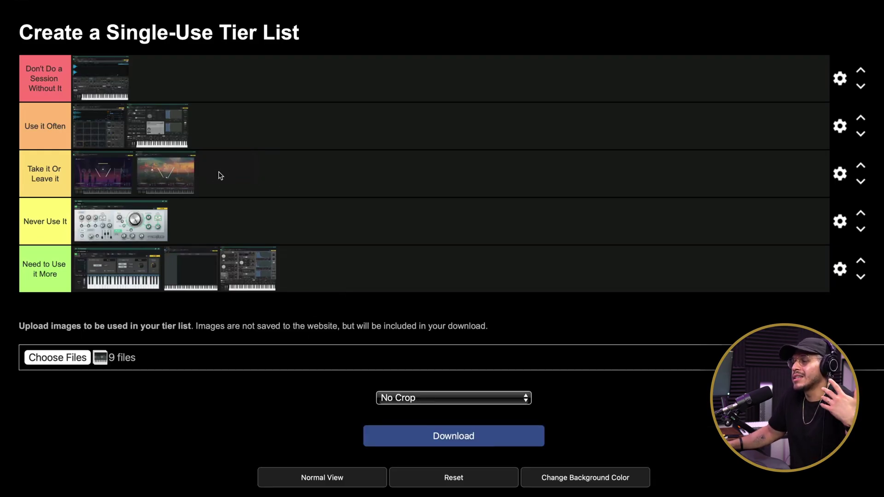